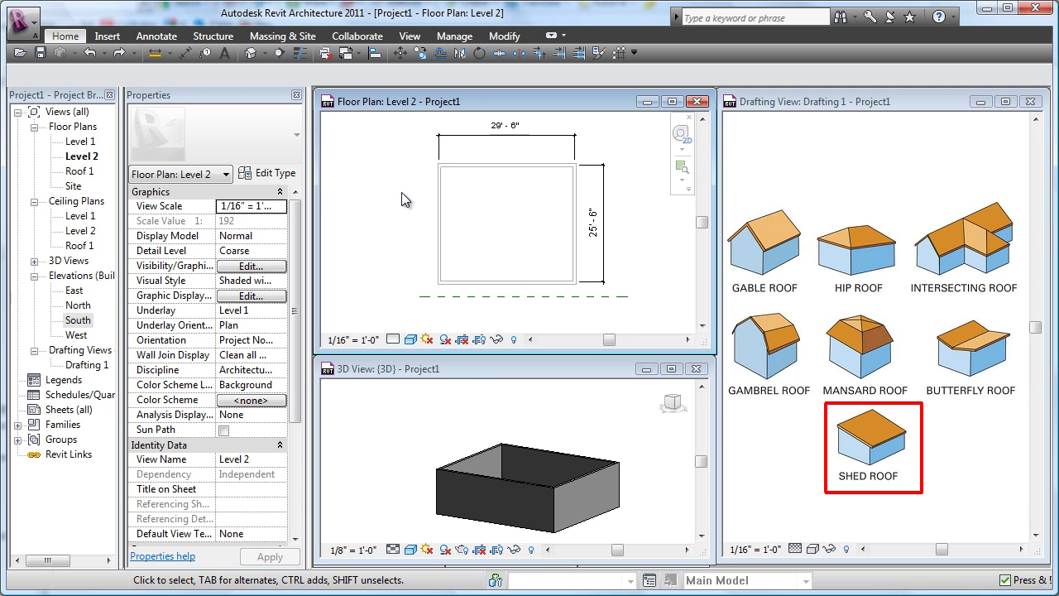
- Select and release the ROOF EDGE reference plane, then expand the Home ribbon's building tools
{"action": "left_click", "coordinate": [433, 299]}
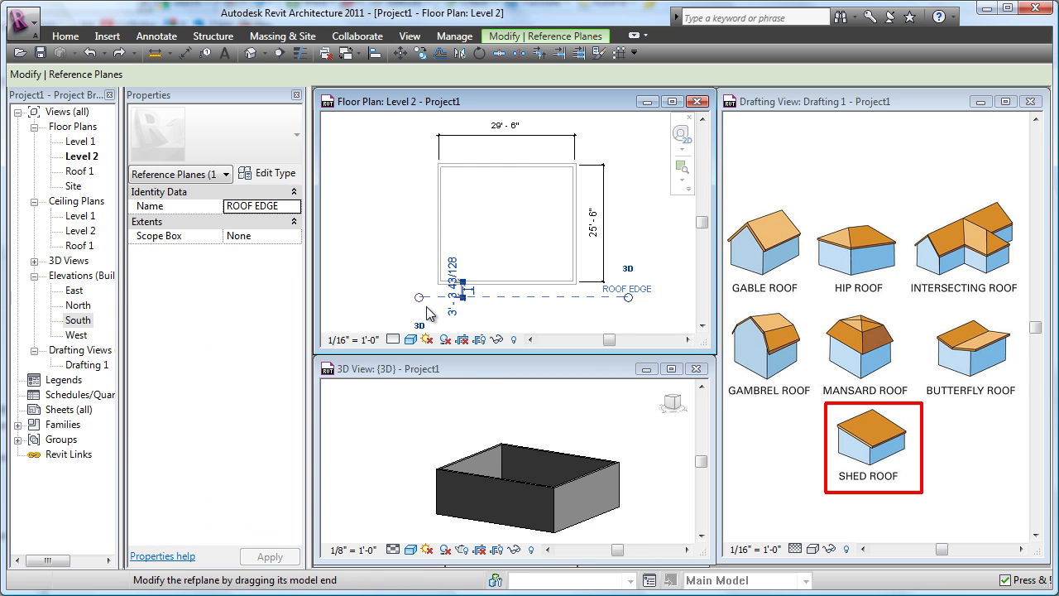
{"action": "key", "text": "Escape"}
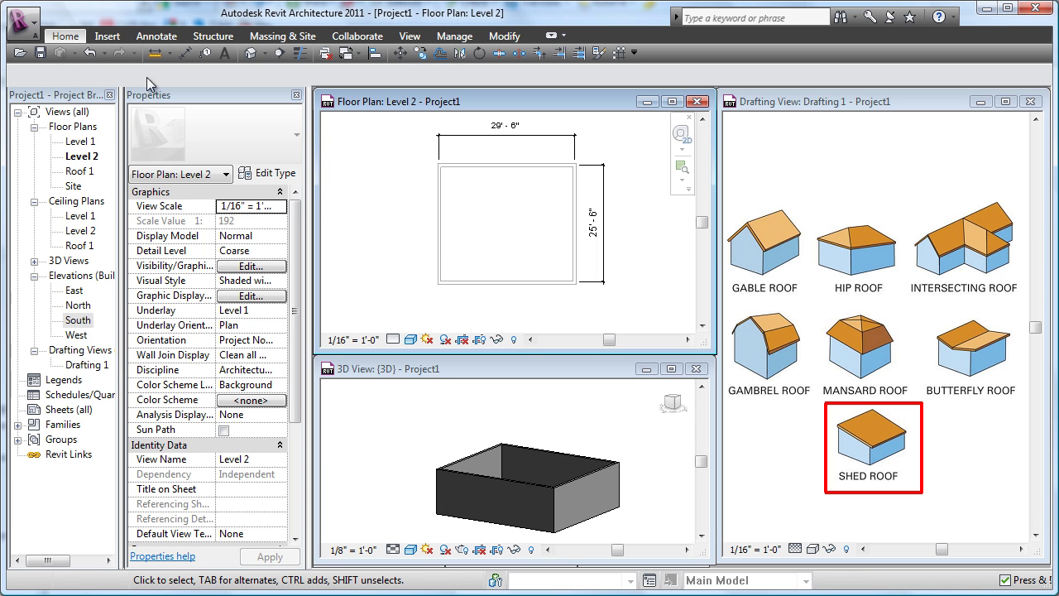
{"action": "left_click", "coordinate": [65, 37]}
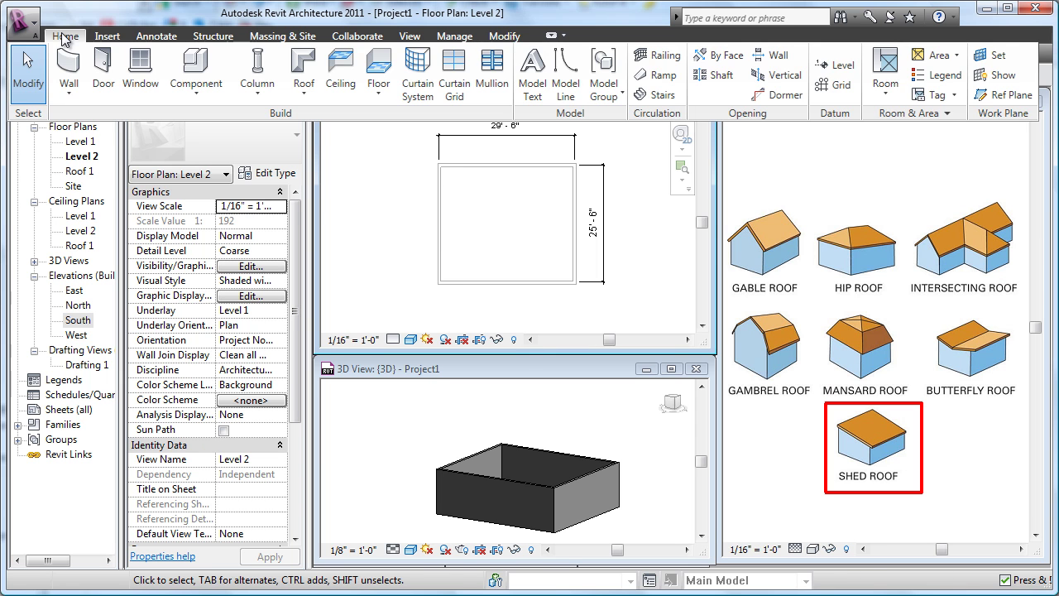
- Sketch a roof footprint around the whole wall chain with a 2' 0" overhang
{"action": "left_click", "coordinate": [304, 64]}
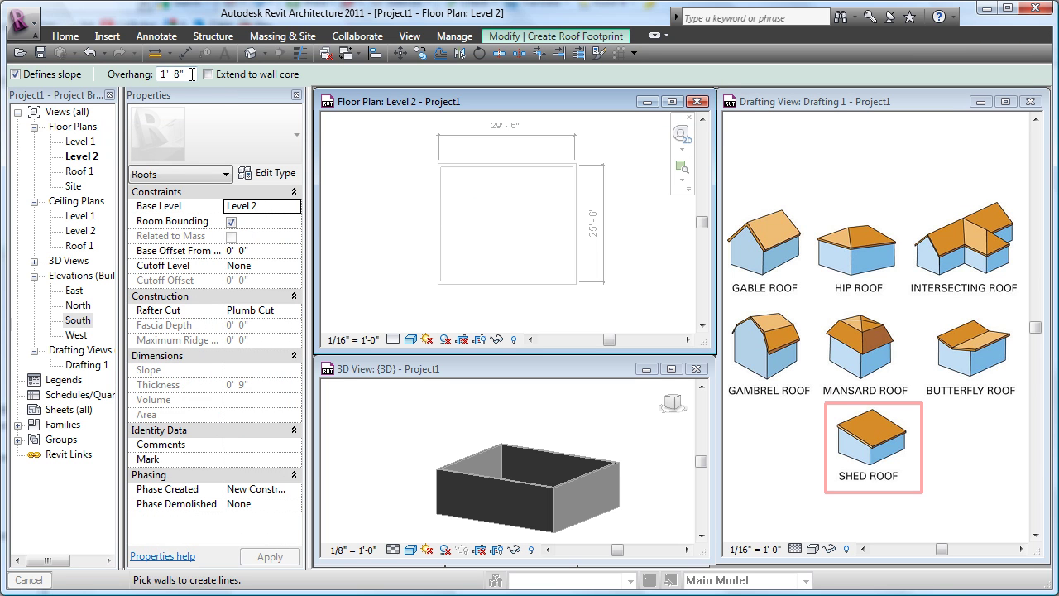
{"action": "left_click", "coordinate": [176, 73]}
{"action": "type", "text": "2"}
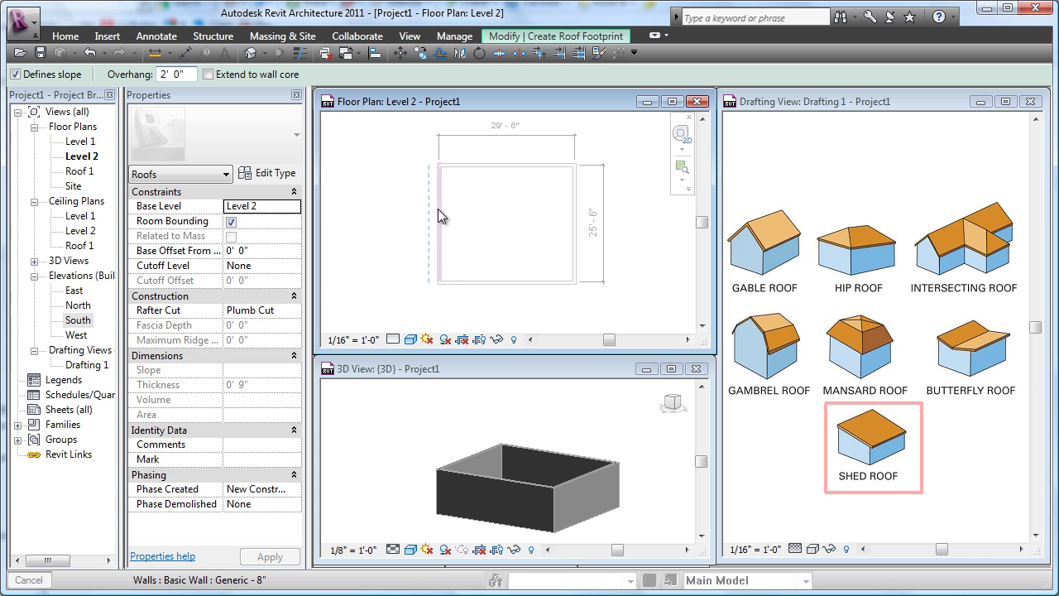
{"action": "key", "text": "Tab"}
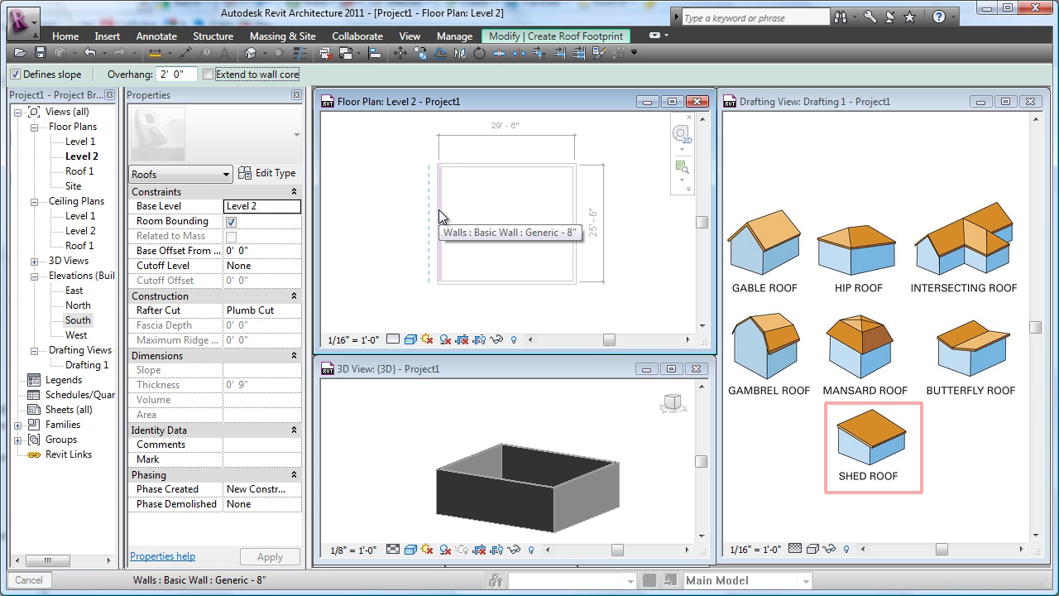
{"action": "key", "text": "shift+Tab"}
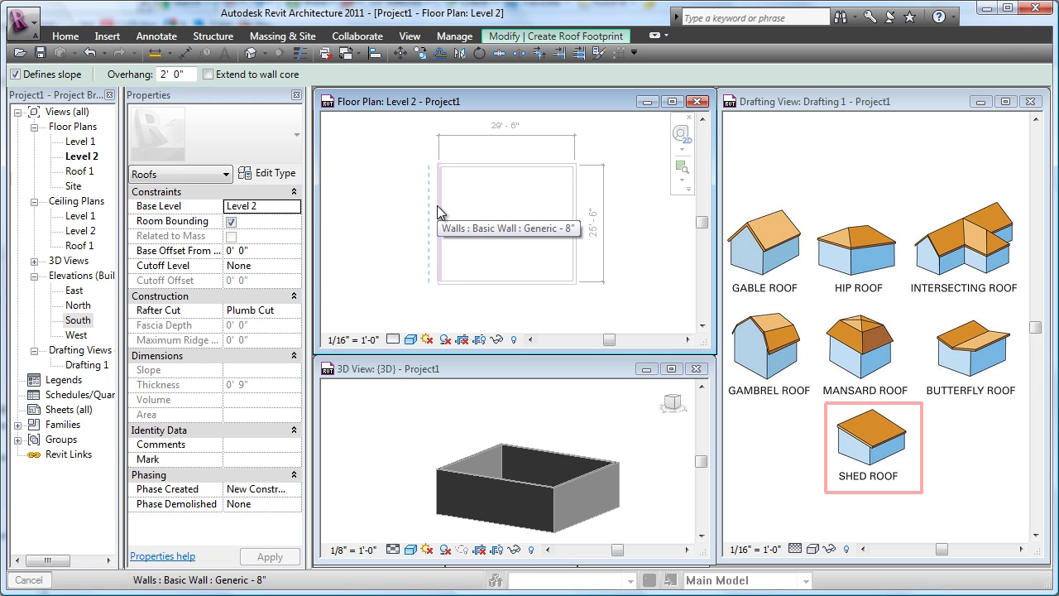
{"action": "key", "text": "Tab"}
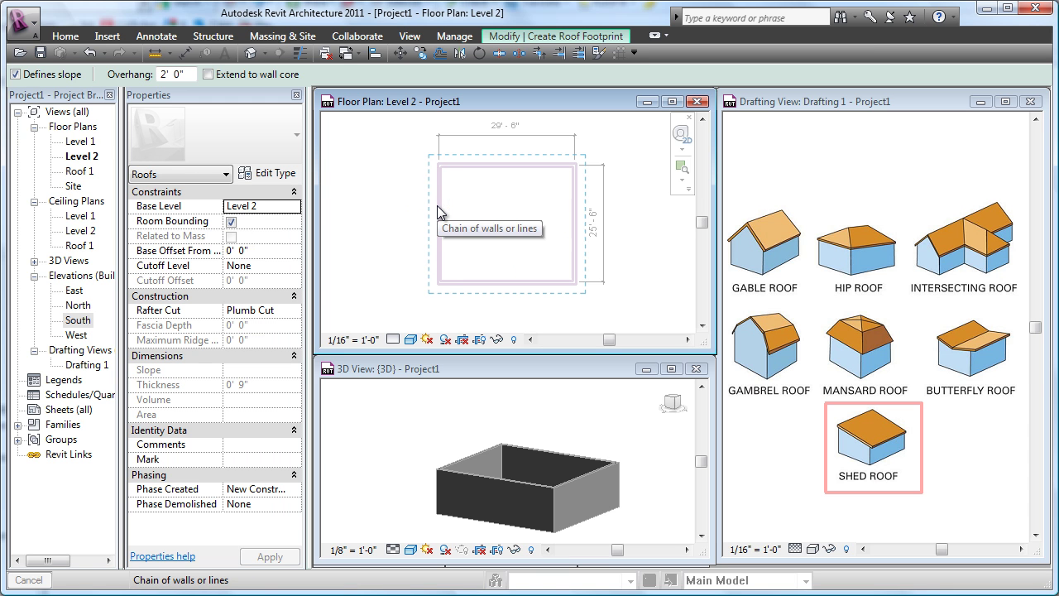
{"action": "left_click", "coordinate": [440, 212]}
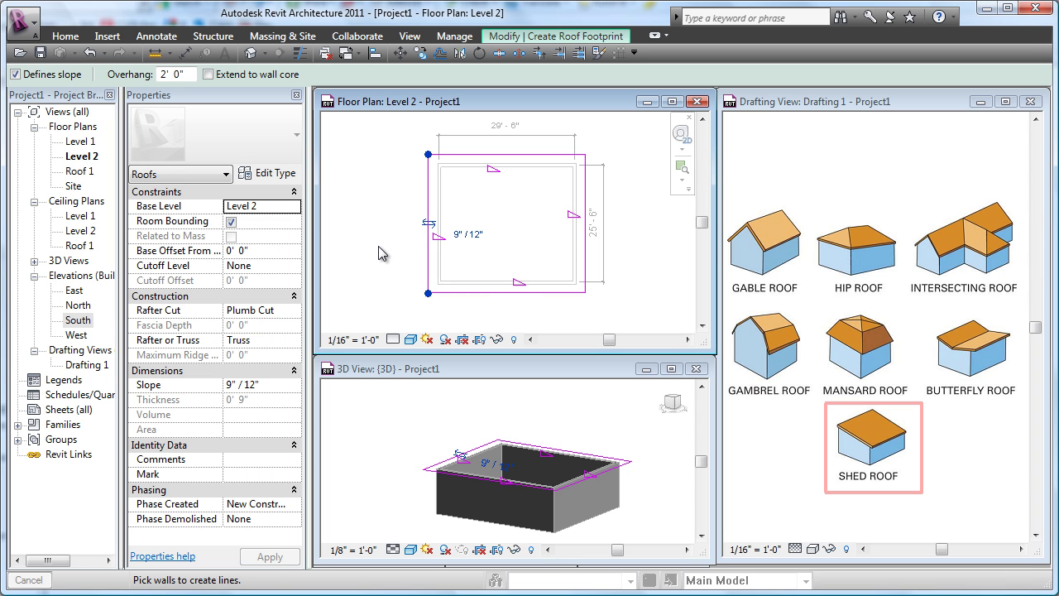
{"action": "key", "text": "Escape"}
{"action": "key", "text": "Escape"}
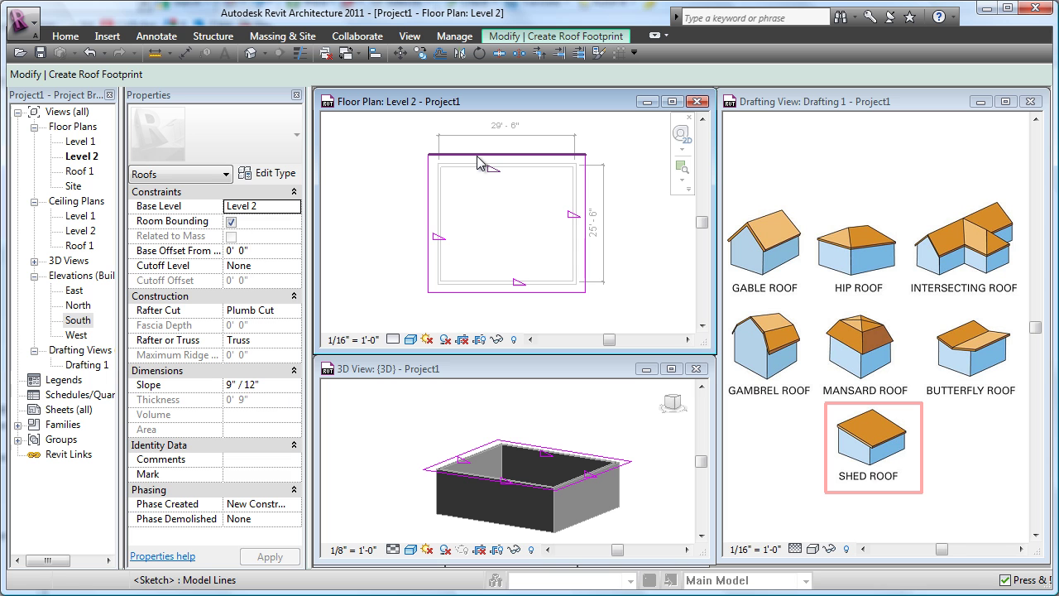
- Uncheck Defines Slope on all the footprint lines so the roof is flat
{"action": "key", "text": "Tab"}
{"action": "left_click", "coordinate": [477, 163]}
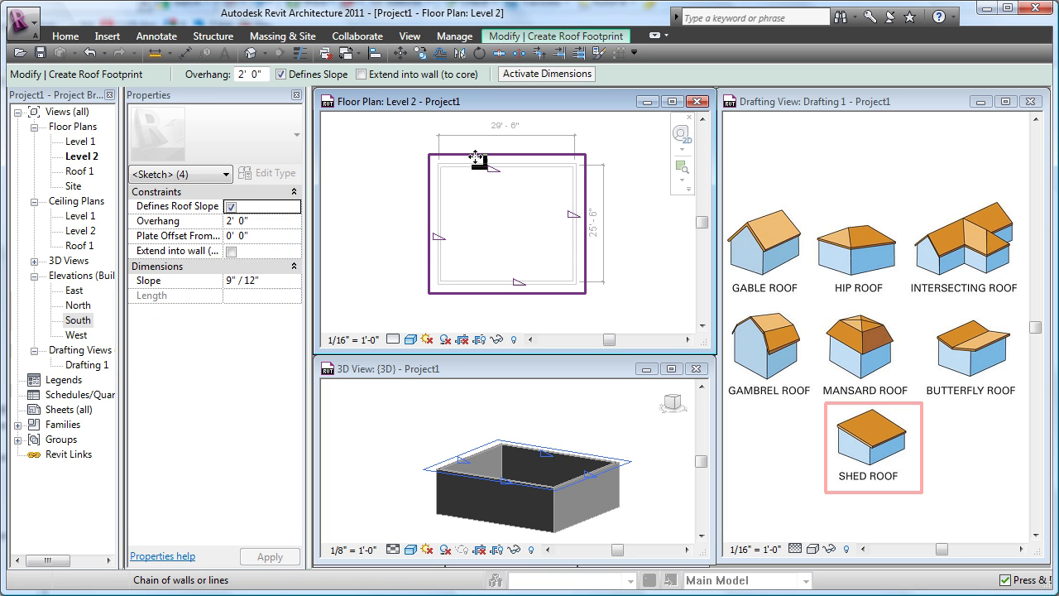
{"action": "left_click", "coordinate": [281, 74]}
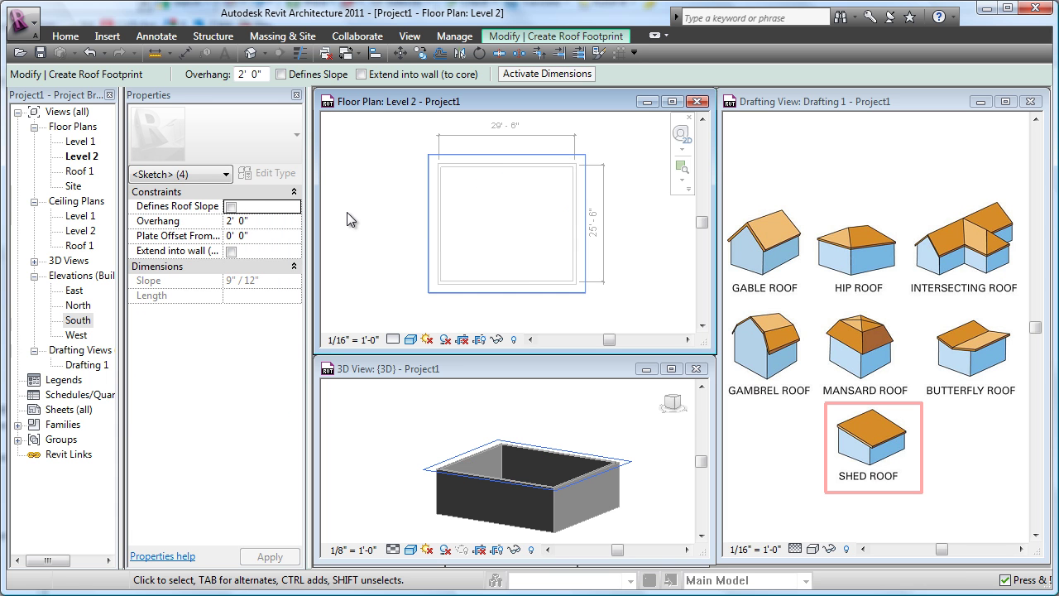
{"action": "left_click", "coordinate": [389, 207]}
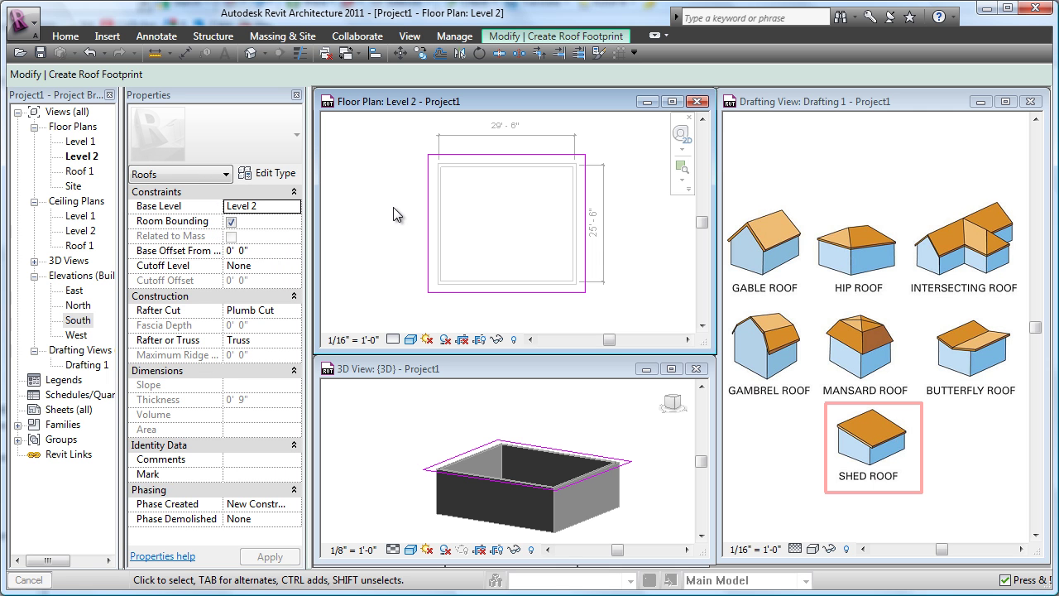
{"action": "left_click", "coordinate": [538, 36]}
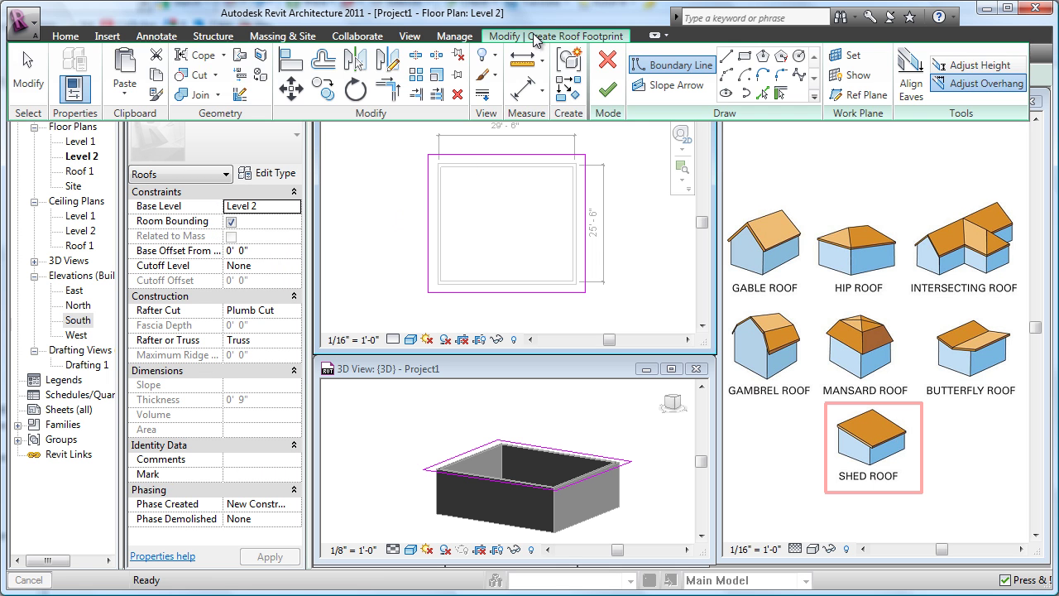
{"action": "left_click", "coordinate": [608, 91]}
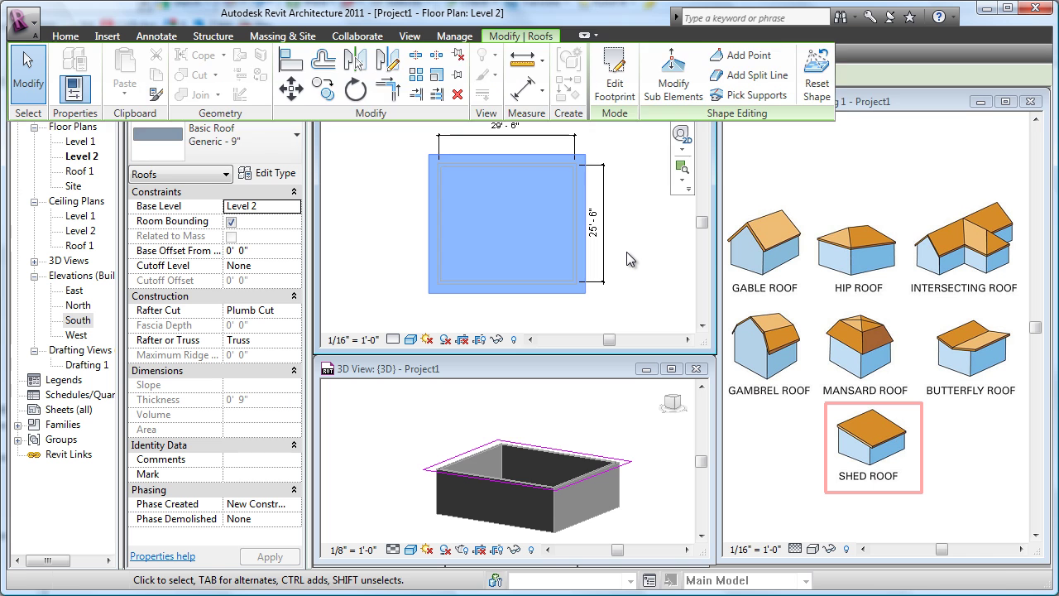
{"action": "left_click", "coordinate": [627, 258]}
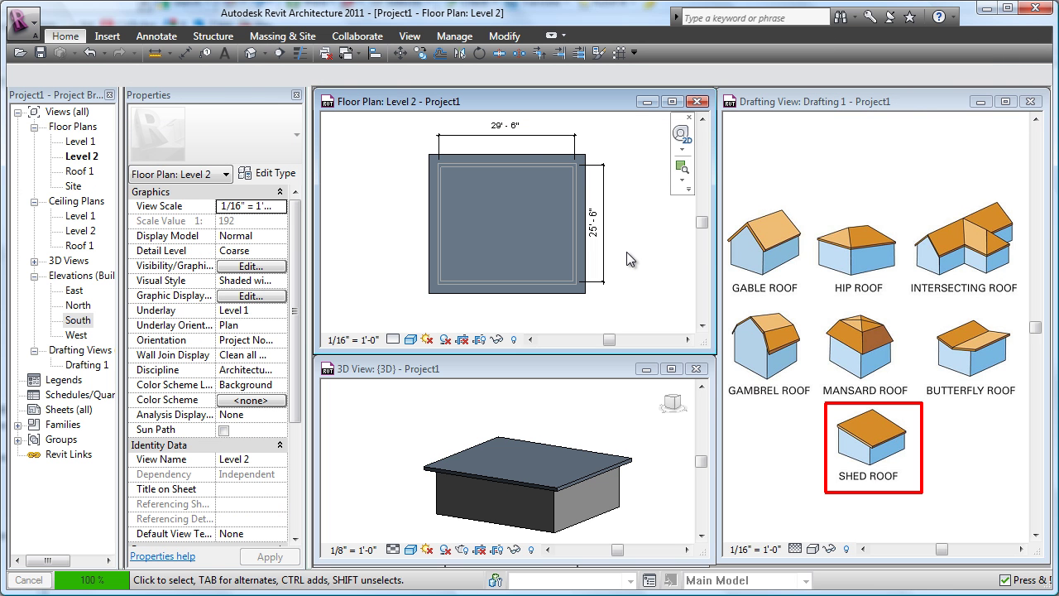
{"action": "left_click", "coordinate": [522, 153]}
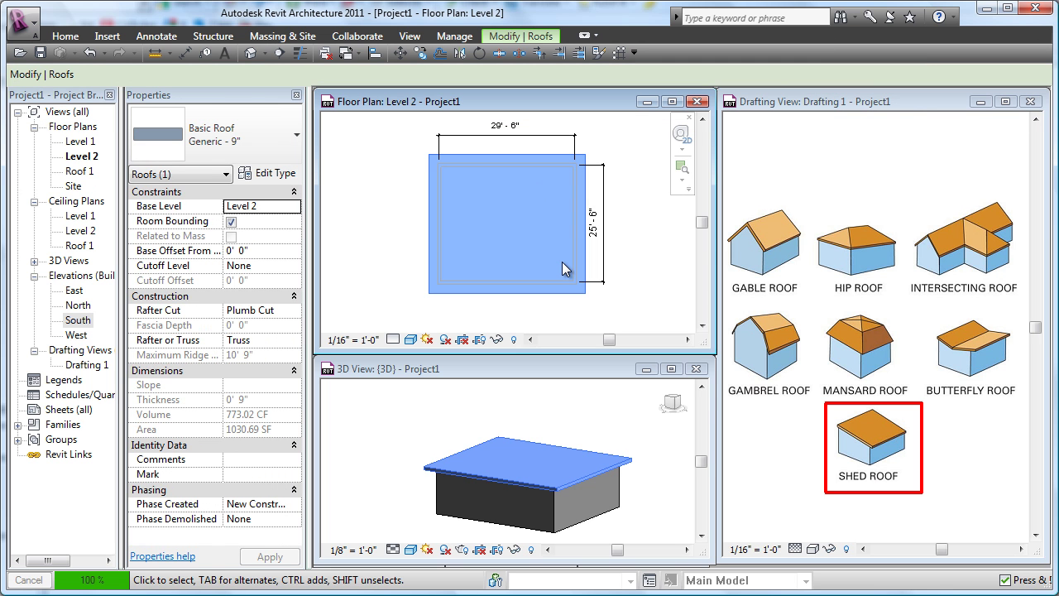
{"action": "left_click", "coordinate": [522, 37]}
{"action": "left_click", "coordinate": [646, 197]}
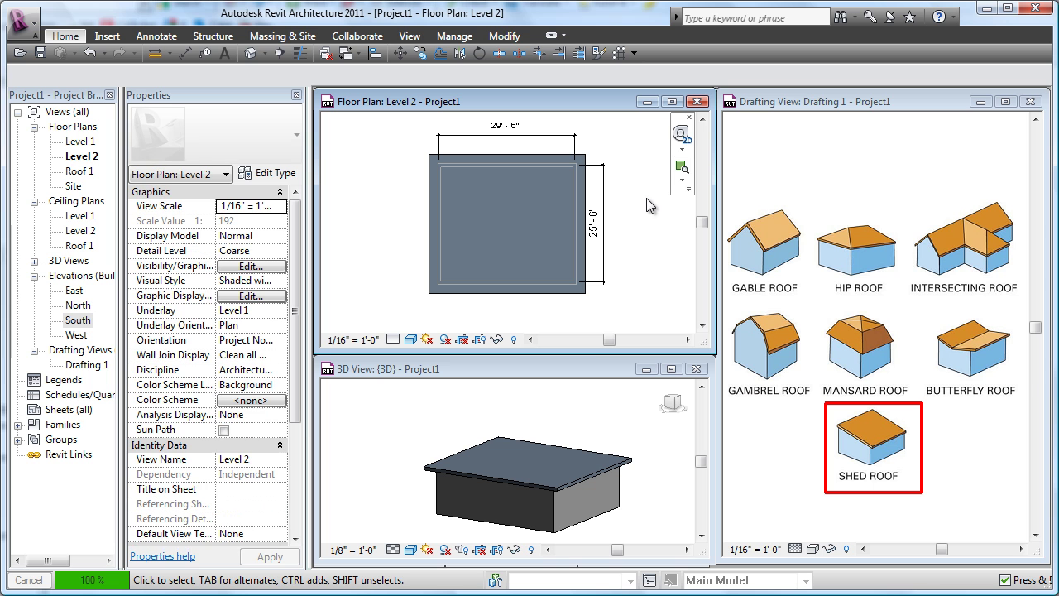
{"action": "left_click", "coordinate": [543, 154]}
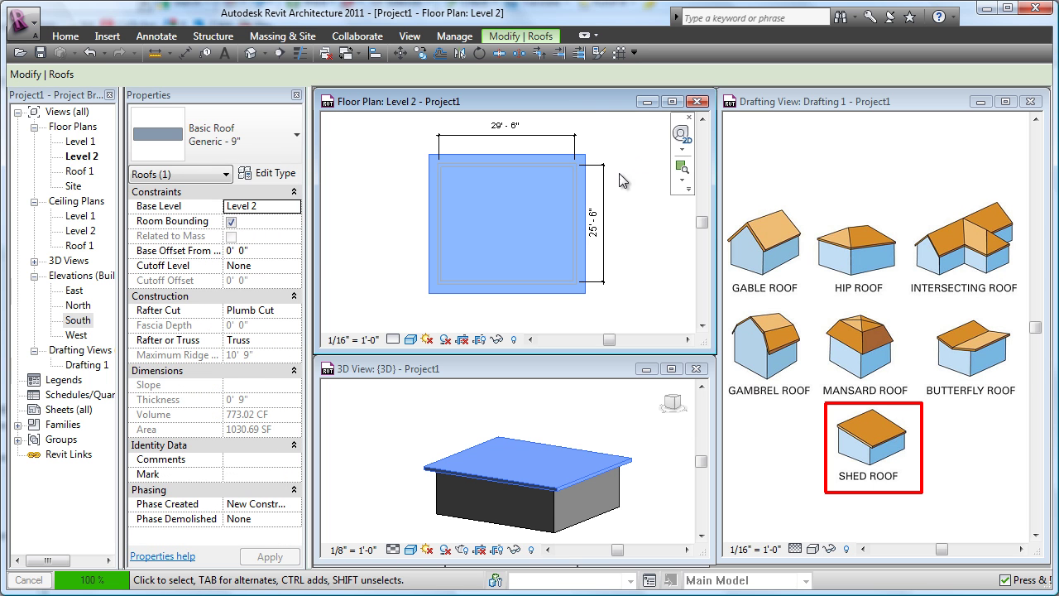
{"action": "left_click", "coordinate": [533, 38]}
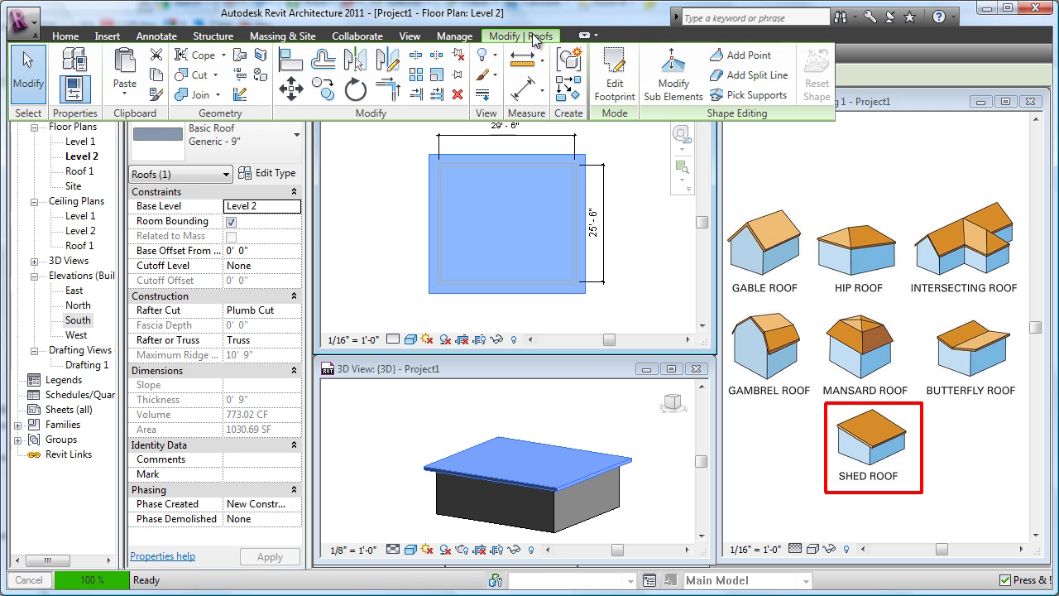
- Reopen the roof footprint and draw a slope arrow from the right edge's midpoint to the left edge's midpoint
{"action": "left_click", "coordinate": [614, 79]}
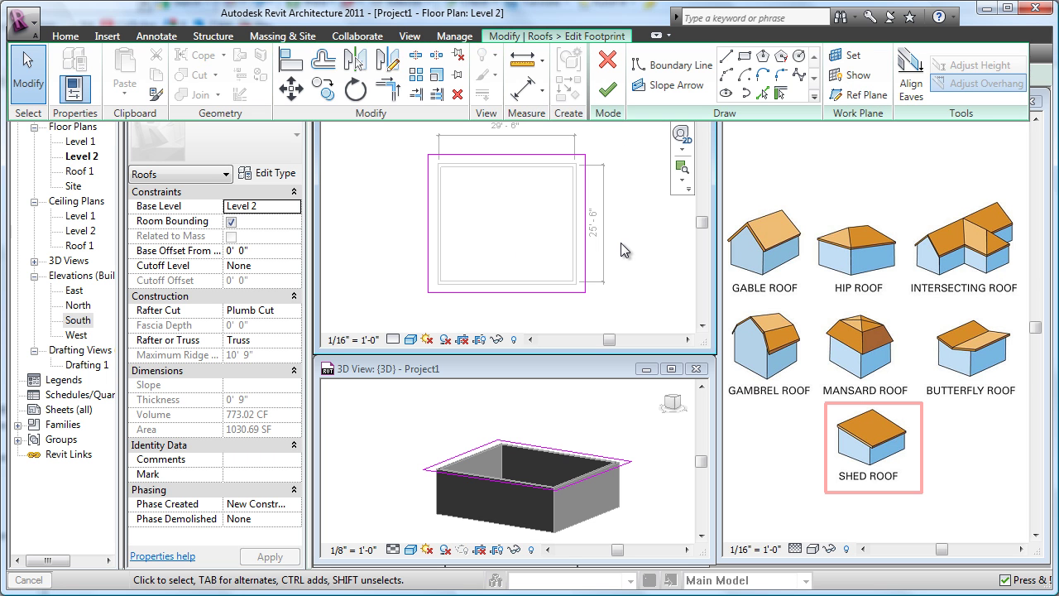
{"action": "left_click", "coordinate": [560, 38]}
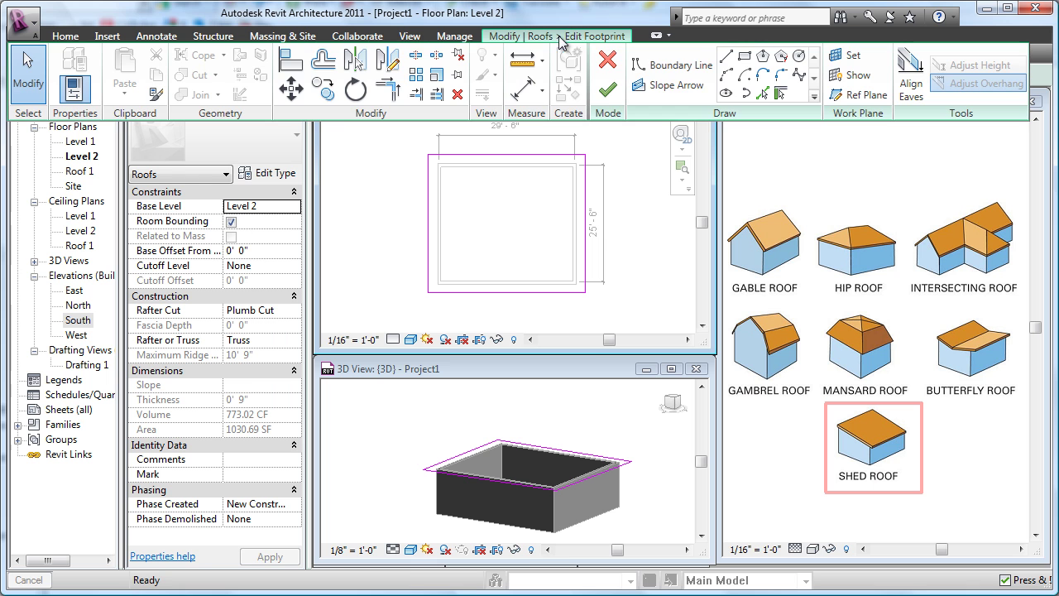
{"action": "left_click", "coordinate": [676, 86]}
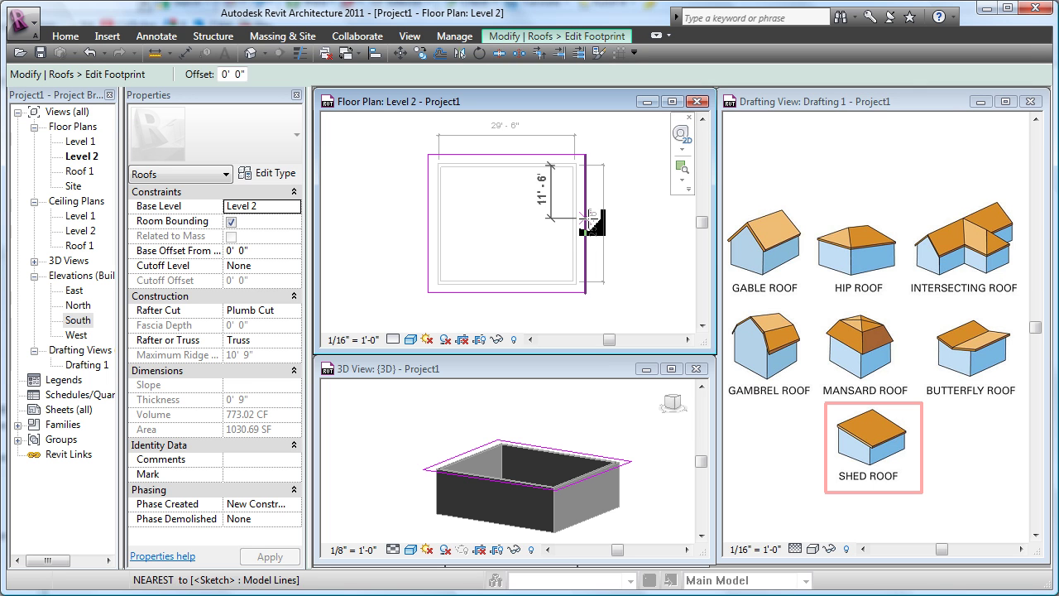
{"action": "left_click", "coordinate": [586, 223]}
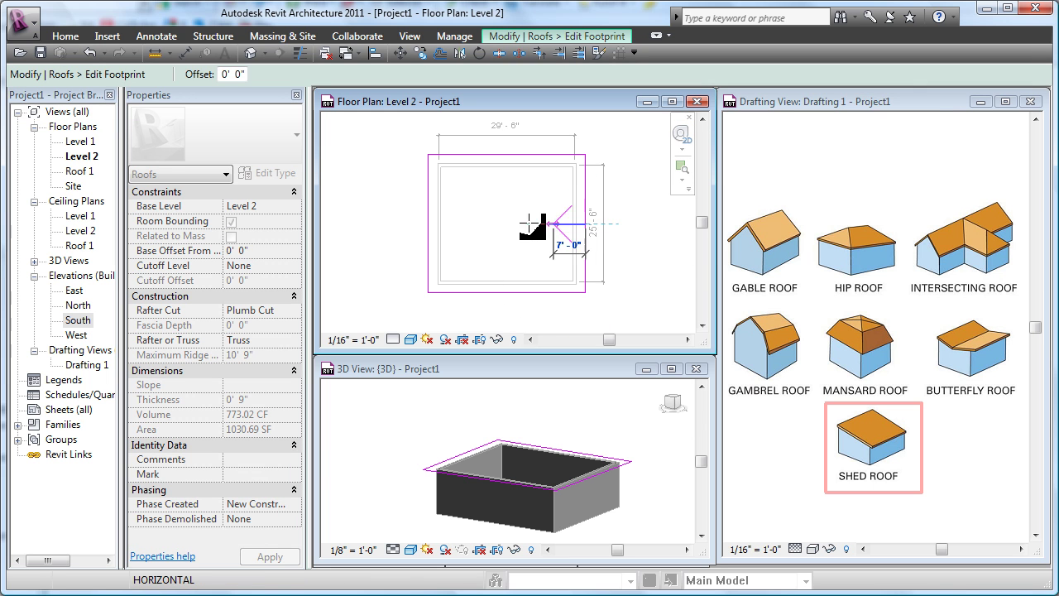
{"action": "left_click", "coordinate": [427, 224]}
{"action": "key", "text": "Escape"}
{"action": "left_click", "coordinate": [423, 237]}
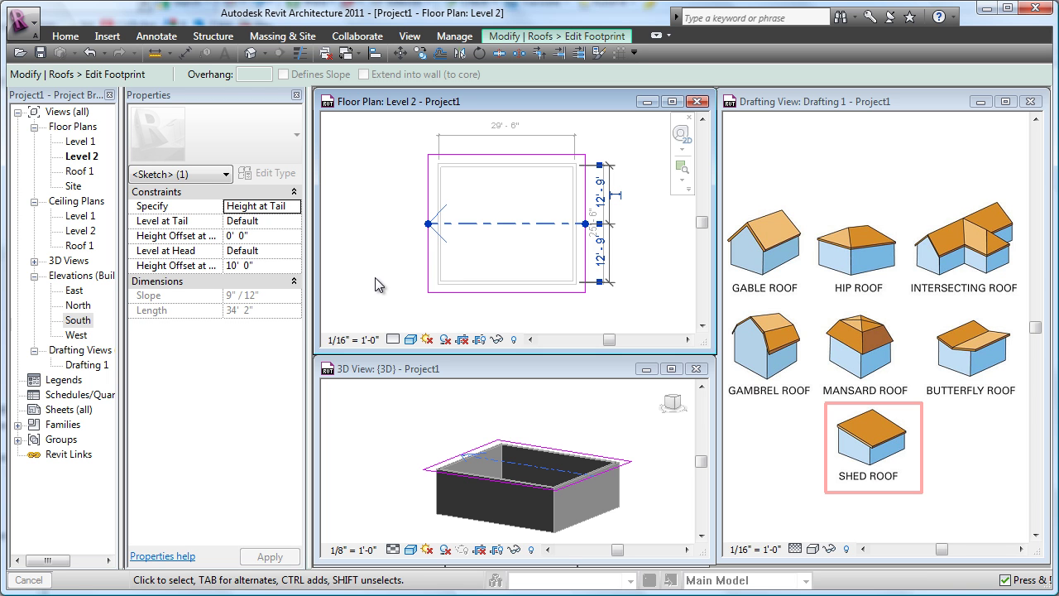
{"action": "left_click", "coordinate": [401, 278]}
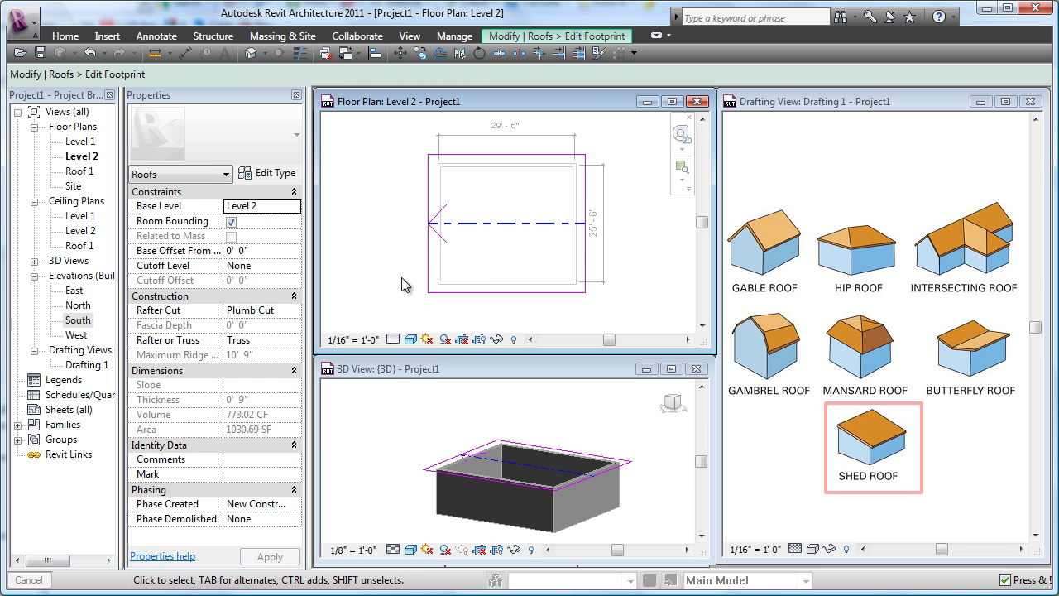
{"action": "left_click", "coordinate": [489, 226]}
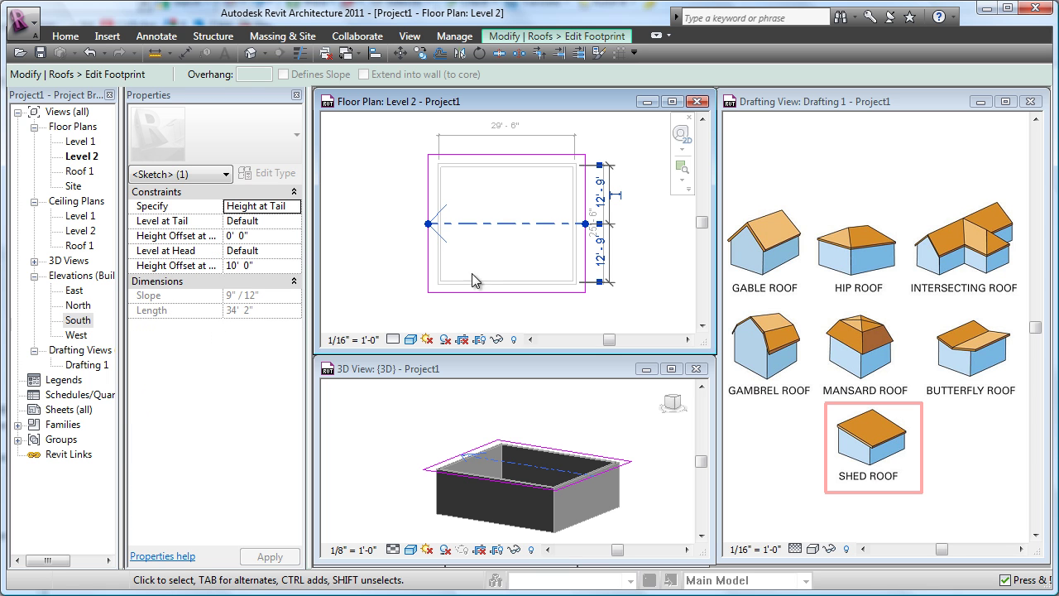
- Try switching the slope arrow's Specify option to Slope, then revert it to Height at Tail
{"action": "left_click", "coordinate": [297, 207]}
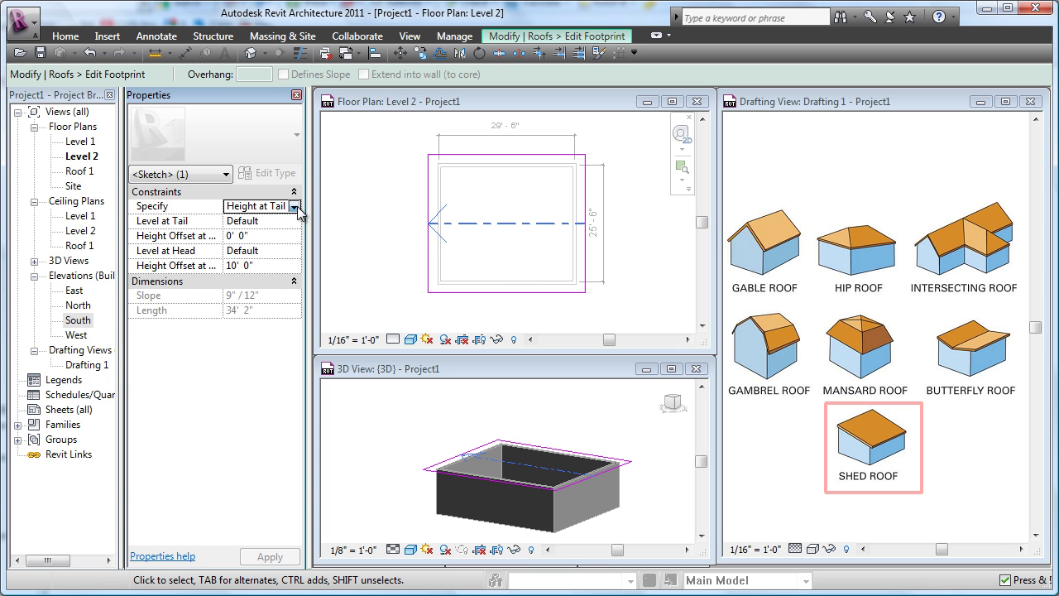
{"action": "left_click", "coordinate": [295, 208]}
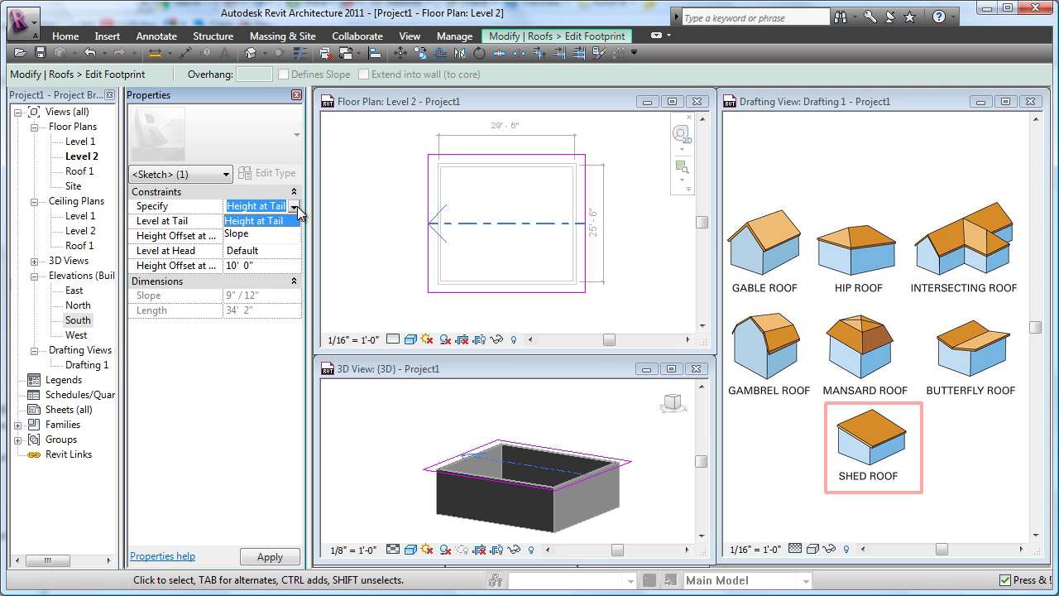
{"action": "left_click", "coordinate": [239, 235]}
{"action": "left_click", "coordinate": [262, 296]}
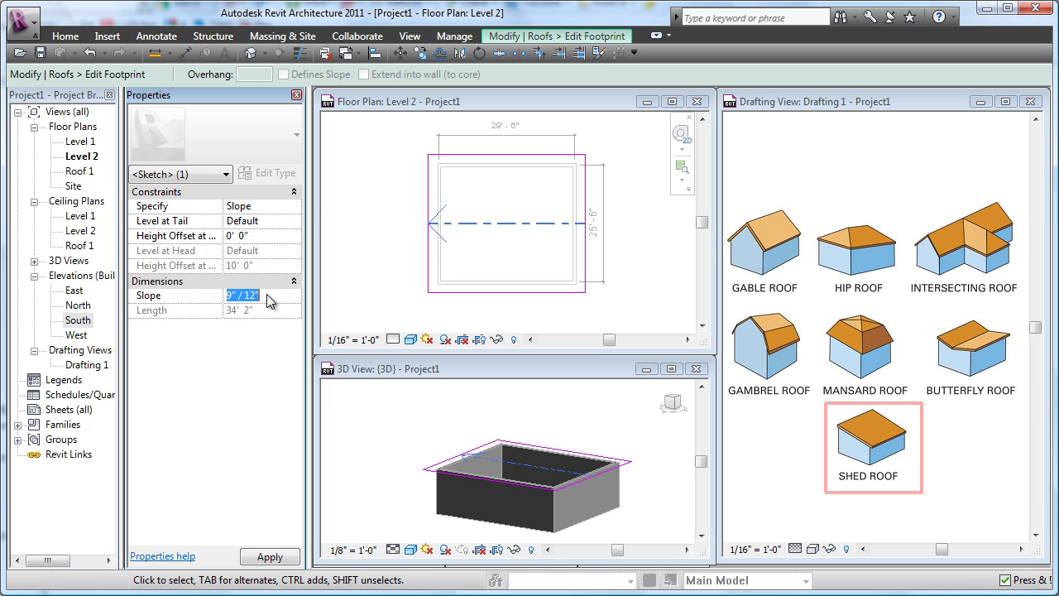
{"action": "left_click", "coordinate": [295, 208]}
{"action": "left_click", "coordinate": [265, 221]}
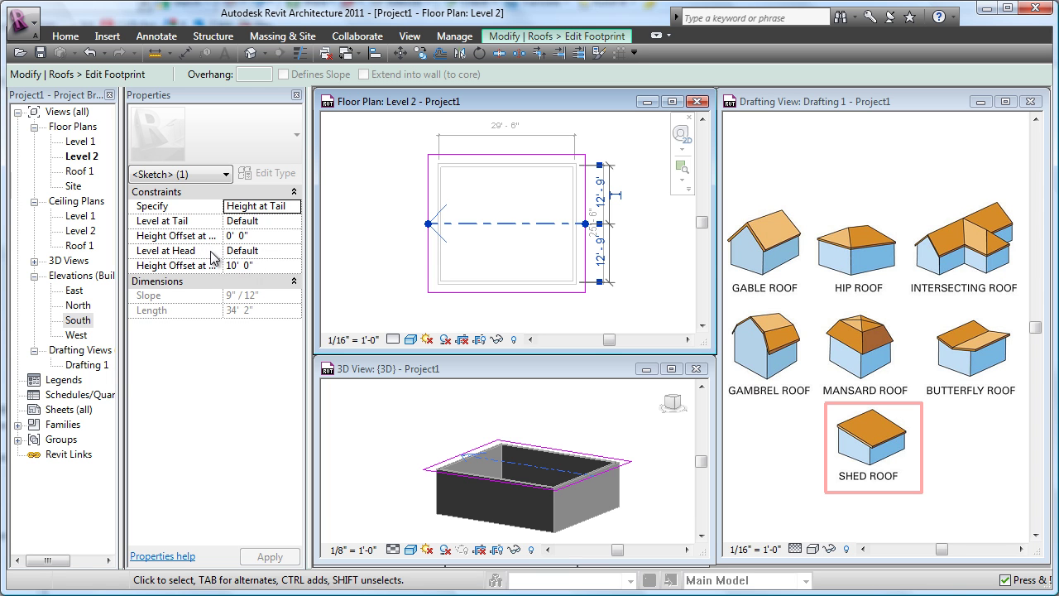
- Set the slope arrow to Specify by Slope with a 3" / 12" slope and apply
{"action": "left_click", "coordinate": [294, 207]}
{"action": "left_click", "coordinate": [238, 234]}
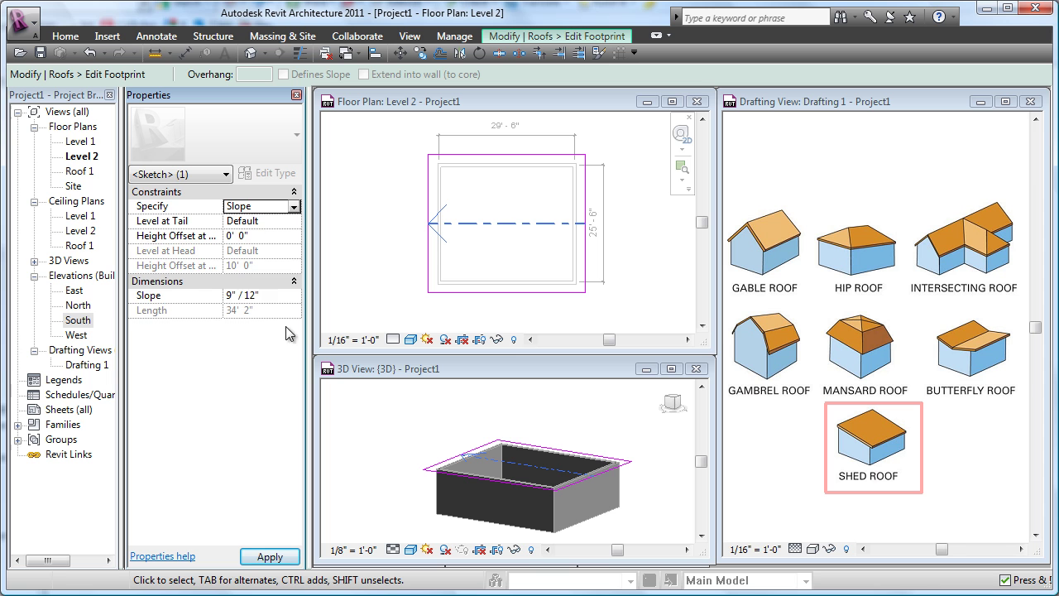
{"action": "left_click", "coordinate": [273, 296]}
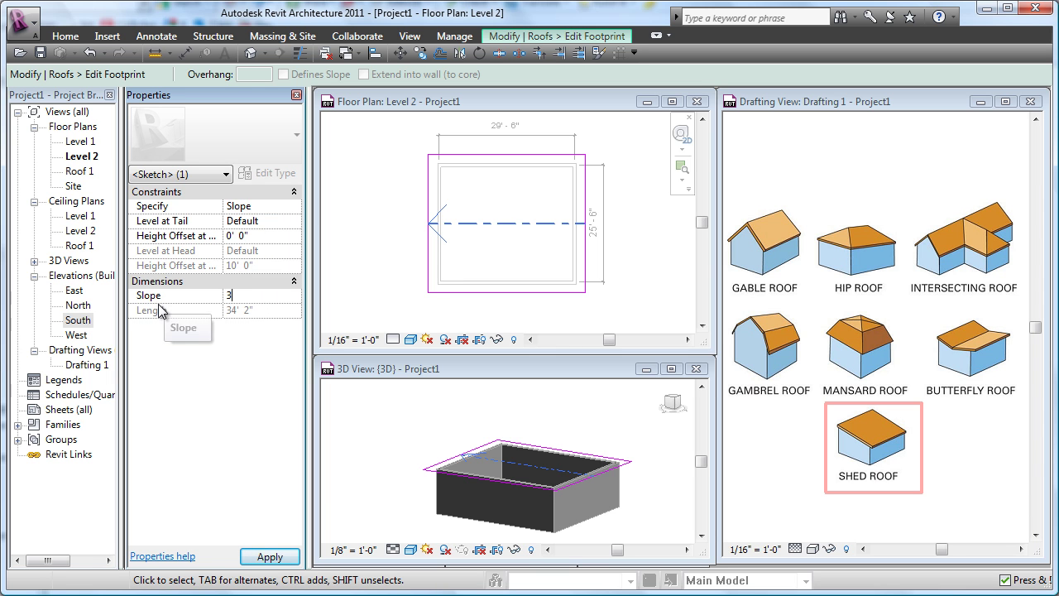
{"action": "type", "text": "3"}
{"action": "key", "text": "Return"}
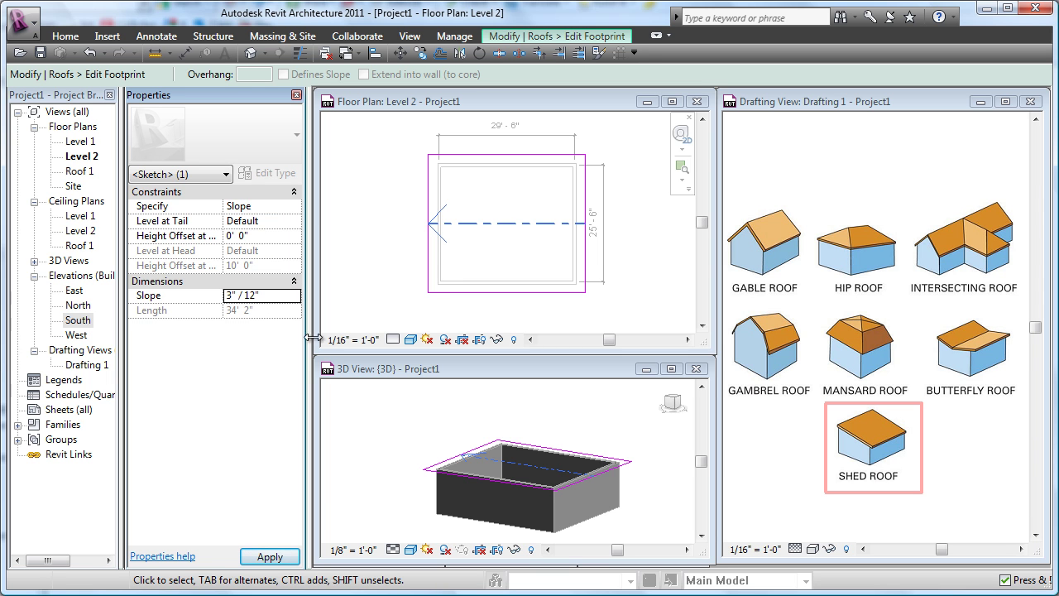
{"action": "left_click", "coordinate": [550, 37]}
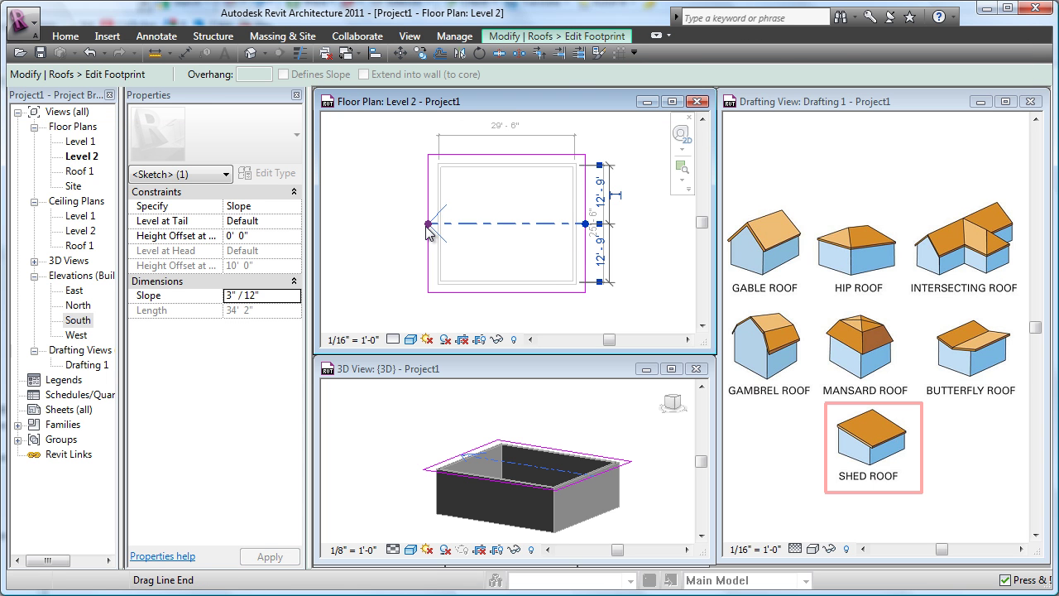
- Finish the footprint sketch to create the shed roof and orbit the 3D view to inspect it
{"action": "left_click", "coordinate": [533, 36]}
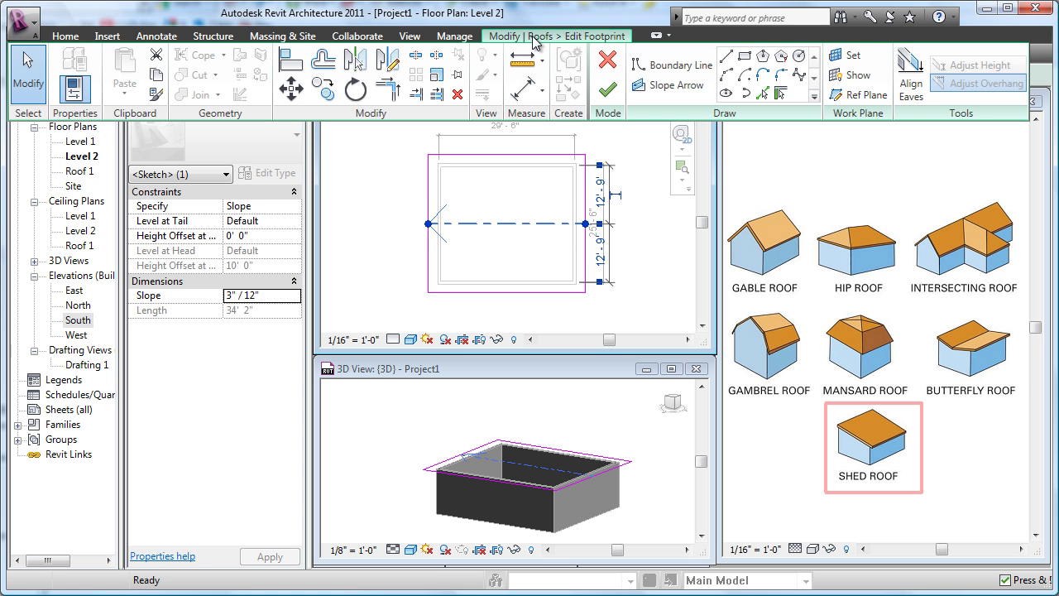
{"action": "left_click", "coordinate": [607, 90]}
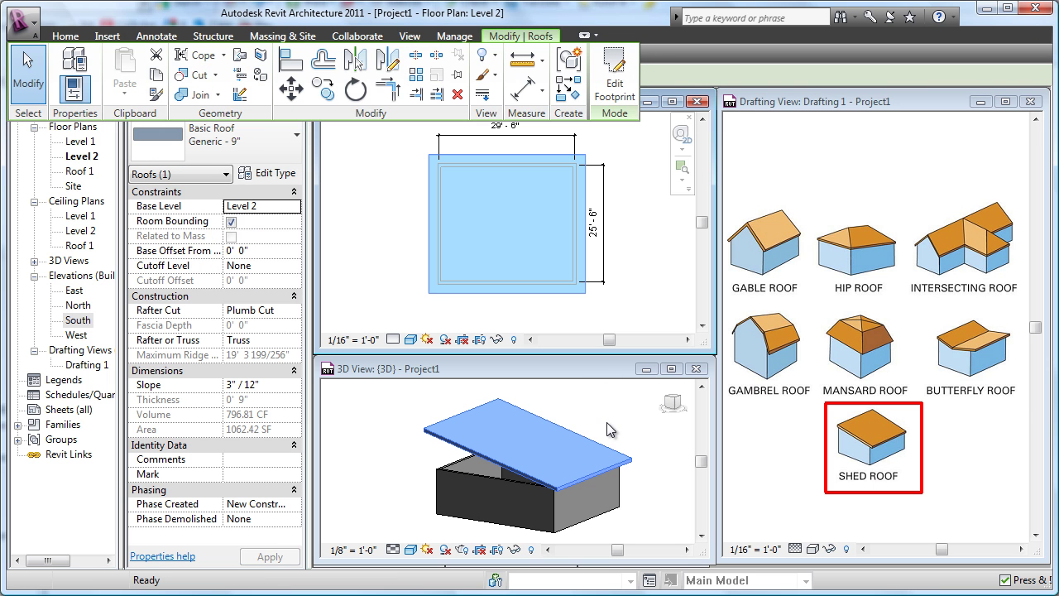
{"action": "left_click", "coordinate": [419, 492]}
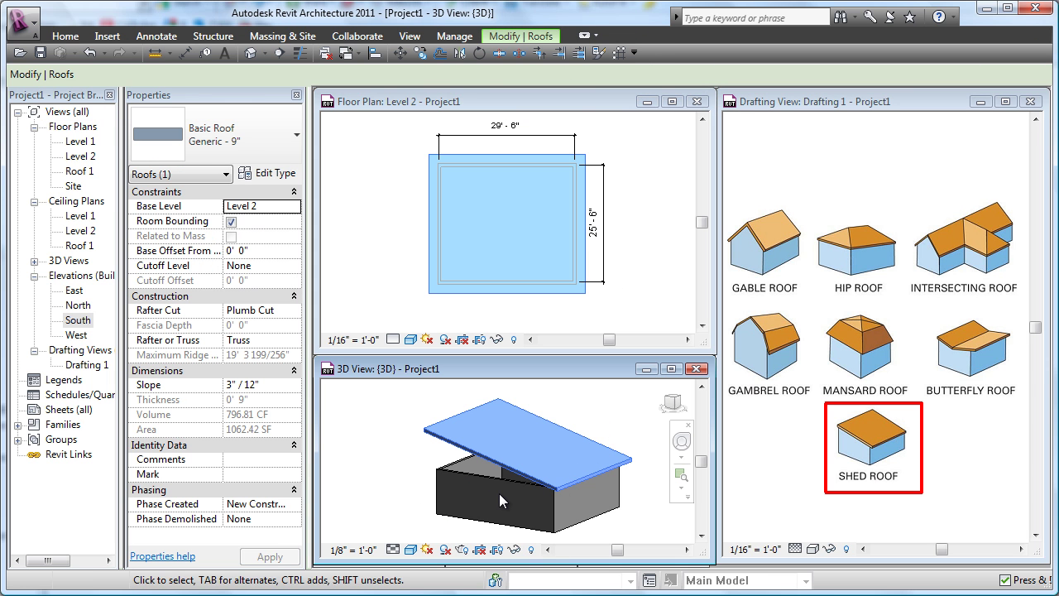
{"action": "scroll", "coordinate": [499, 493], "scroll_direction": "down", "scroll_amount": 2}
{"action": "middle_click_drag", "start_coordinate": [548, 474], "coordinate": [538, 439], "text": "shift"}
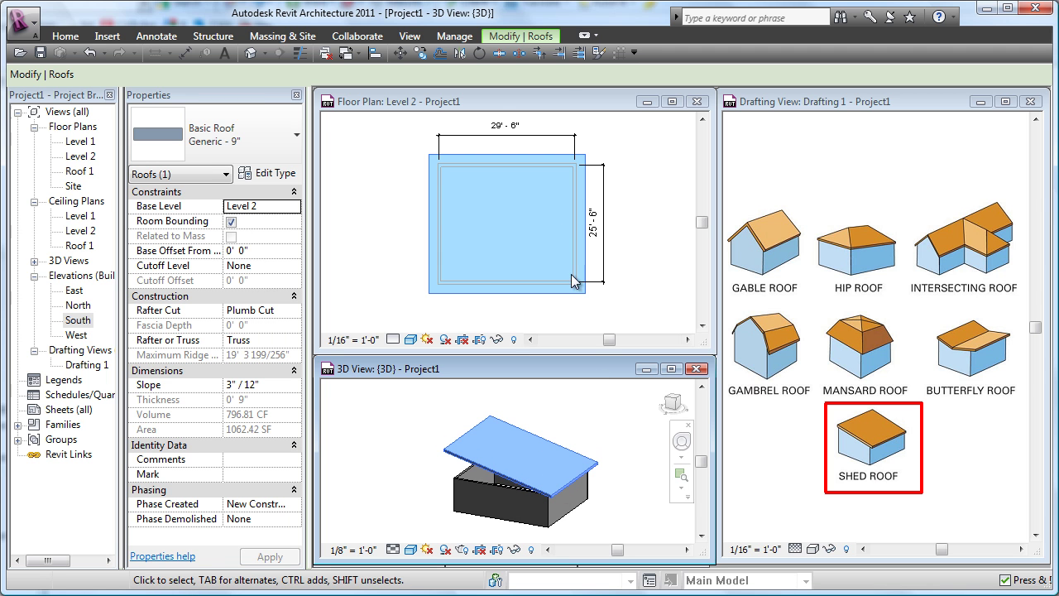
- Change the slope arrow's slope to 4" / 12" and finish the roof sketch
{"action": "left_click", "coordinate": [521, 36]}
{"action": "left_click", "coordinate": [615, 83]}
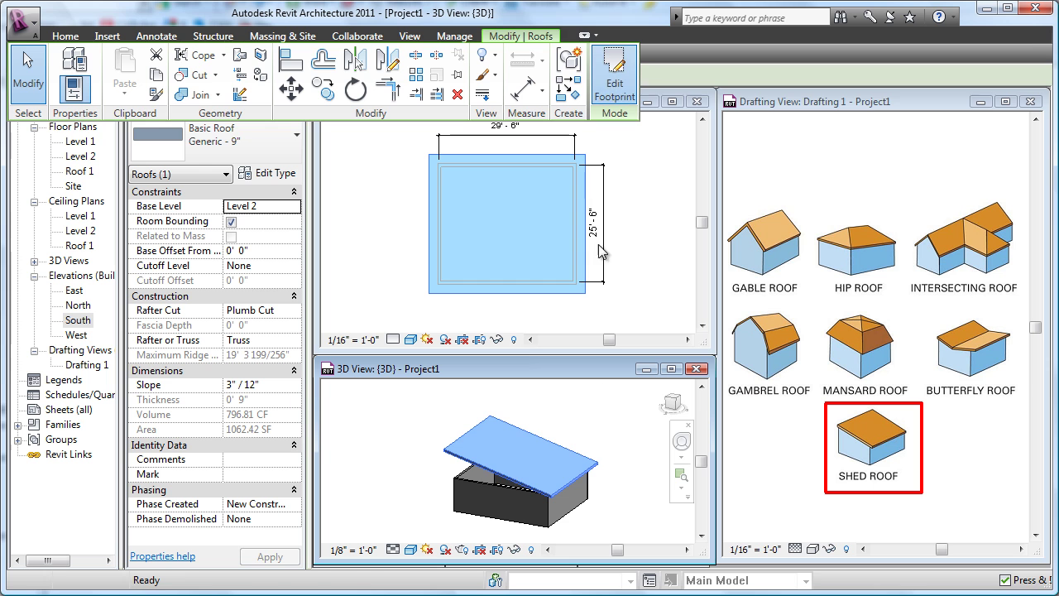
{"action": "left_click", "coordinate": [520, 473]}
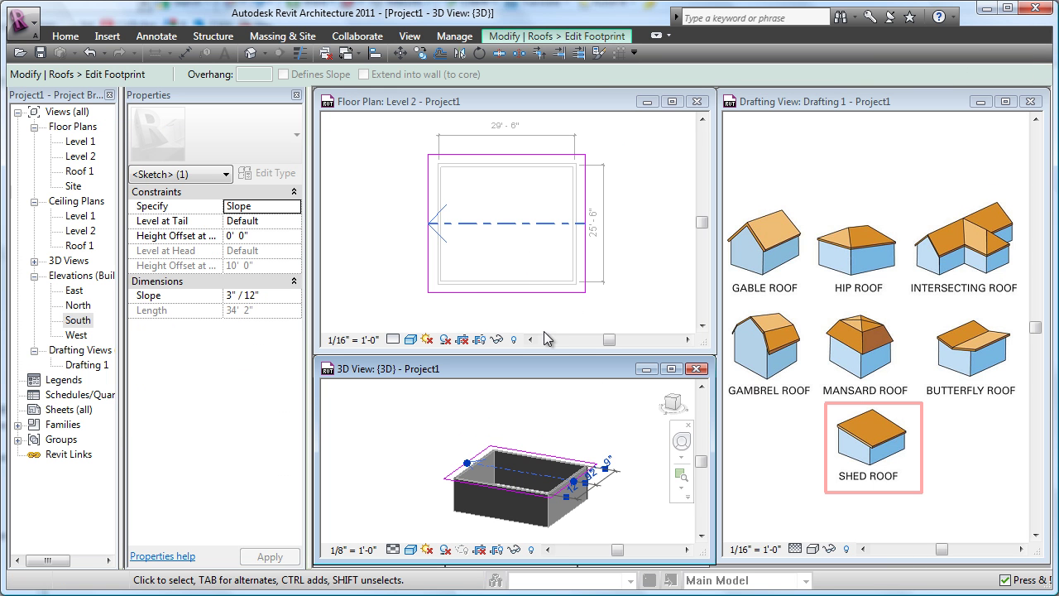
{"action": "left_click", "coordinate": [262, 296]}
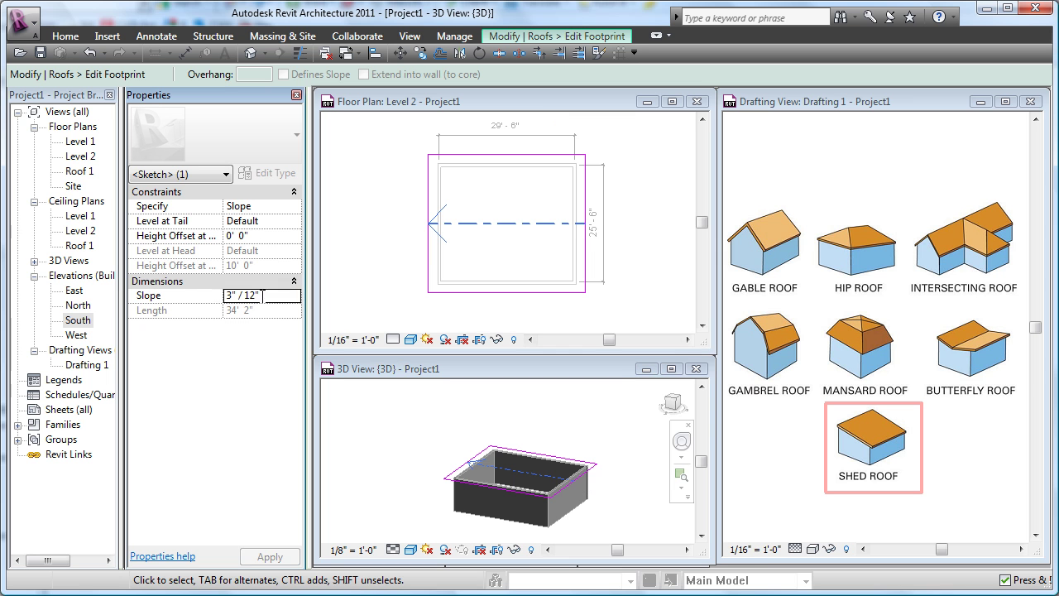
{"action": "left_click_drag", "start_coordinate": [269, 295], "coordinate": [151, 301]}
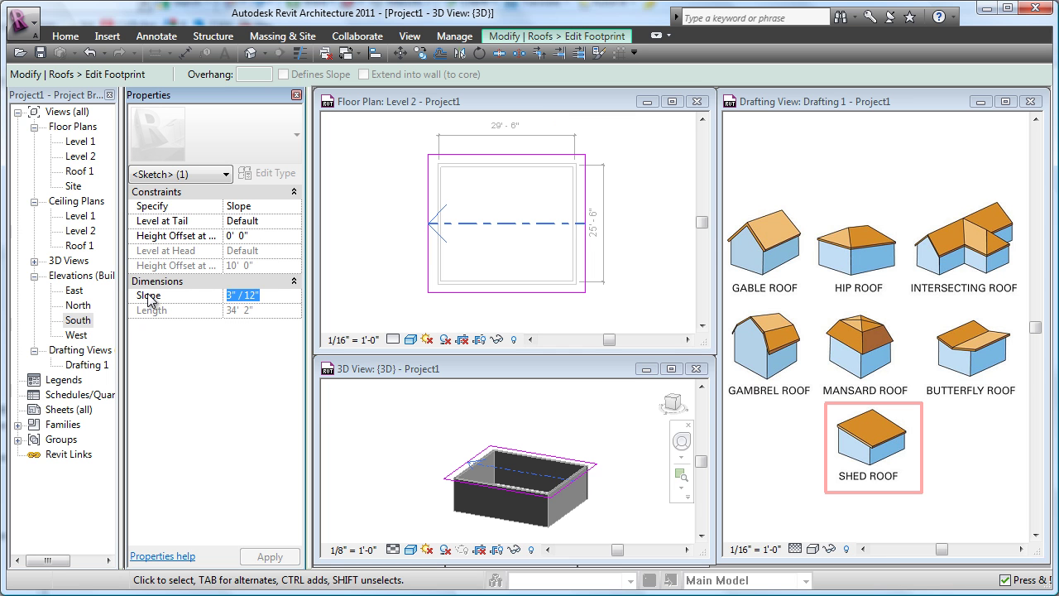
{"action": "type", "text": "4"}
{"action": "left_click", "coordinate": [400, 443]}
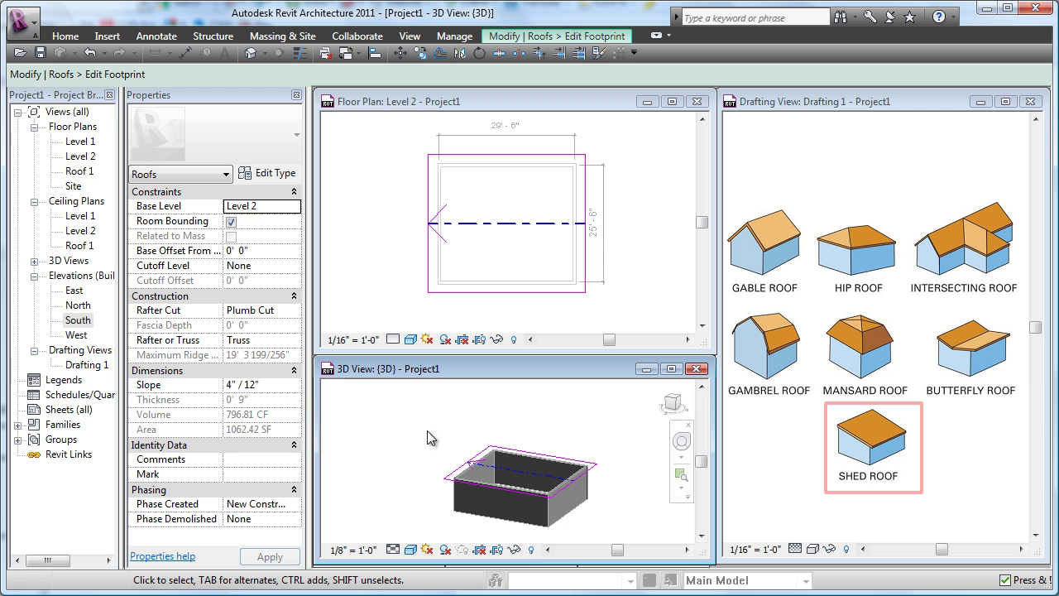
{"action": "left_click", "coordinate": [577, 38]}
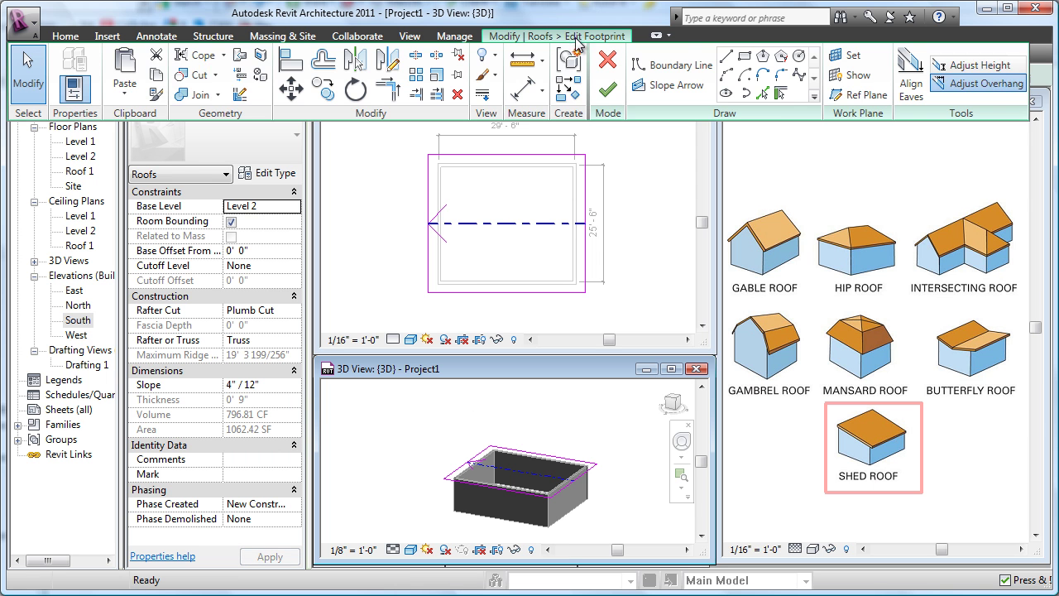
{"action": "left_click", "coordinate": [608, 95]}
{"action": "left_click", "coordinate": [621, 414]}
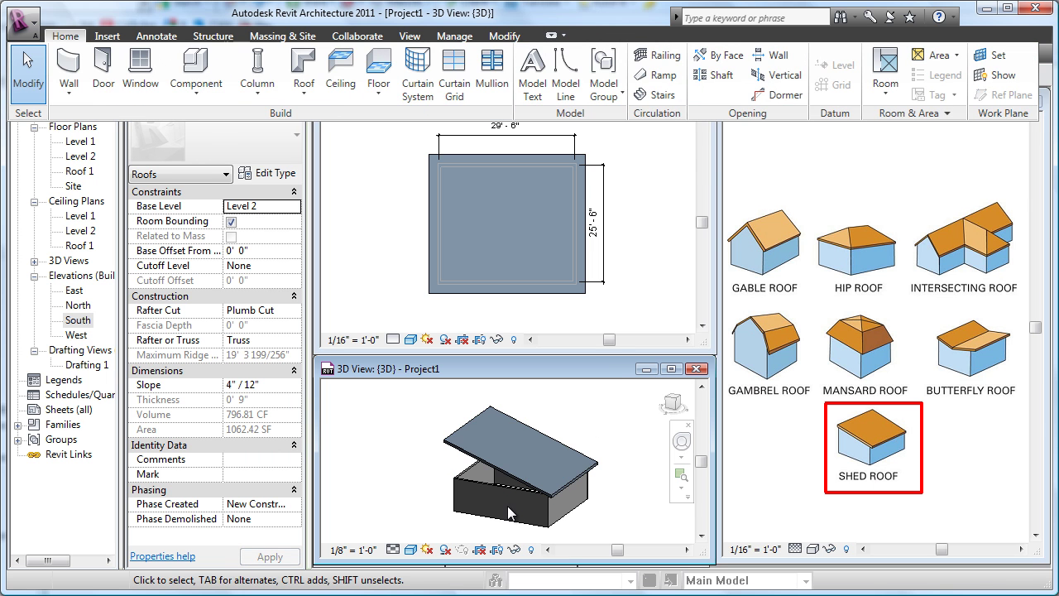
- Attach the tops of all four walls to the shed roof using Attach Top/Base
{"action": "key", "text": "Tab"}
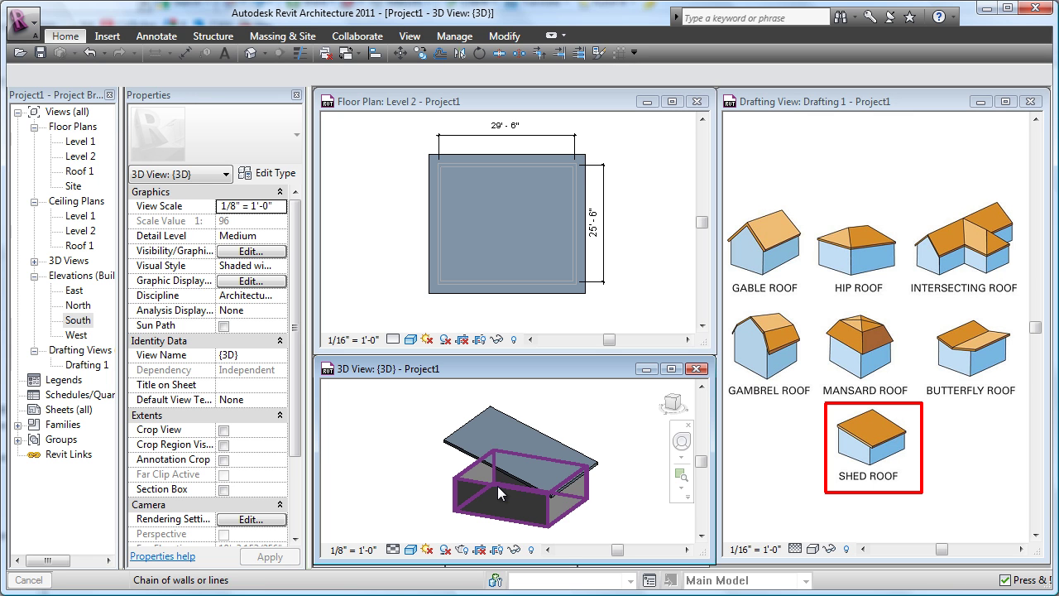
{"action": "left_click", "coordinate": [498, 486]}
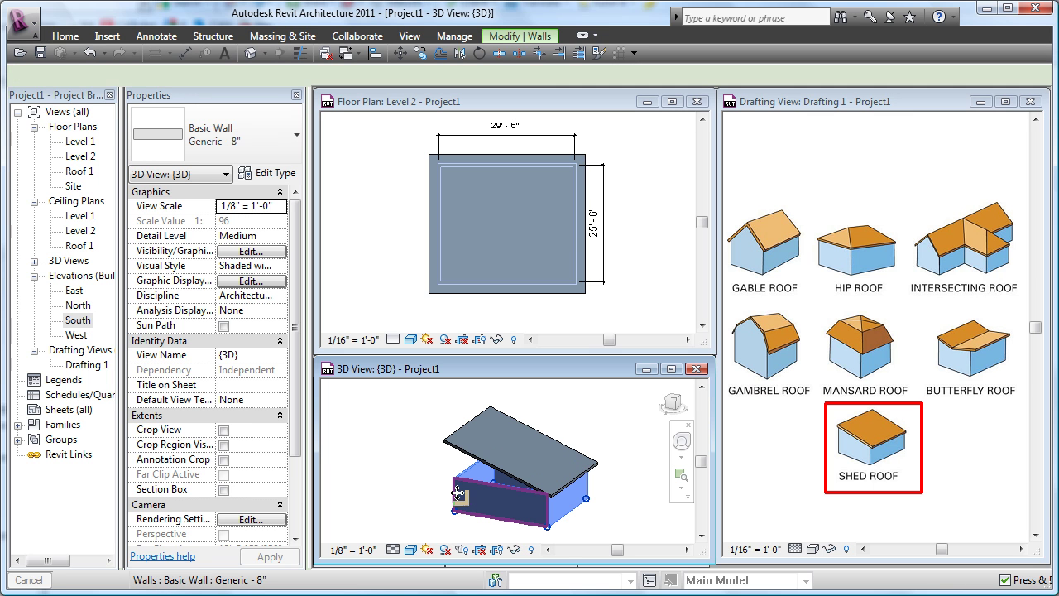
{"action": "left_click", "coordinate": [539, 38]}
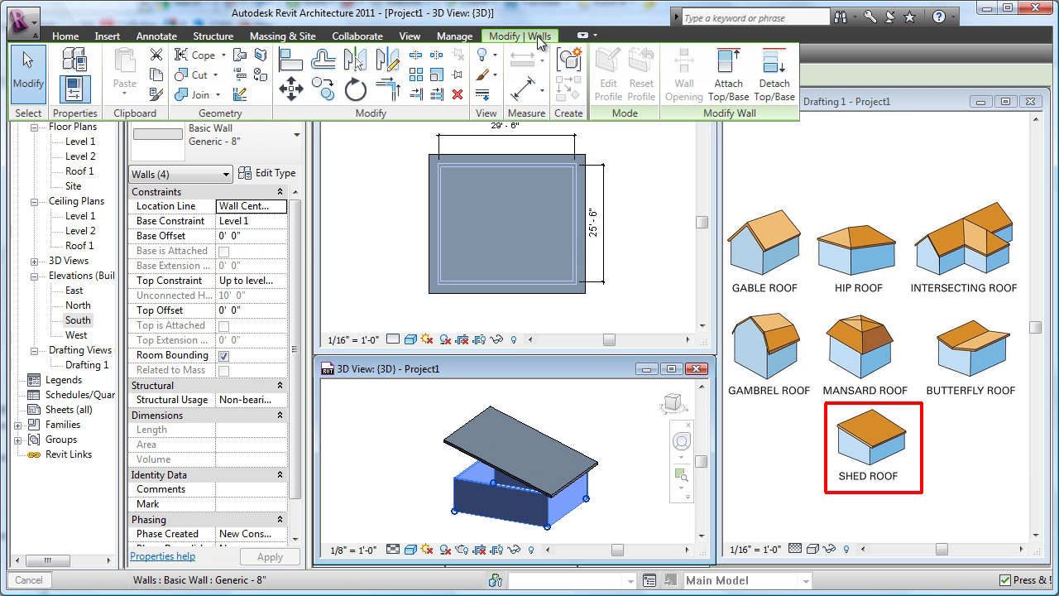
{"action": "left_click", "coordinate": [735, 83]}
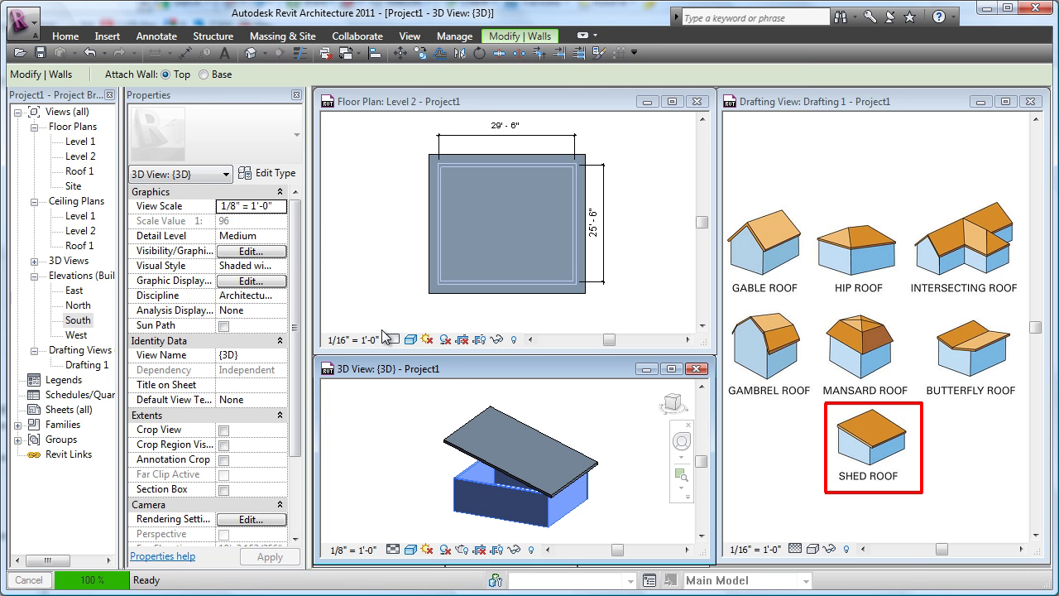
{"action": "left_click", "coordinate": [470, 418]}
{"action": "key", "text": "Escape"}
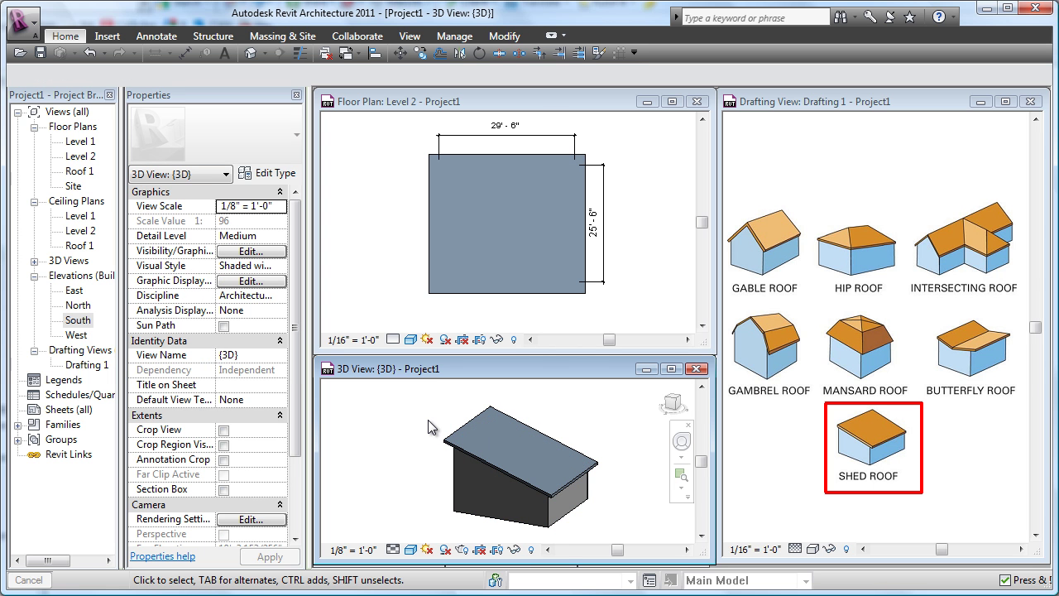
{"action": "middle_click_drag", "start_coordinate": [606, 464], "coordinate": [603, 498], "text": "shift"}
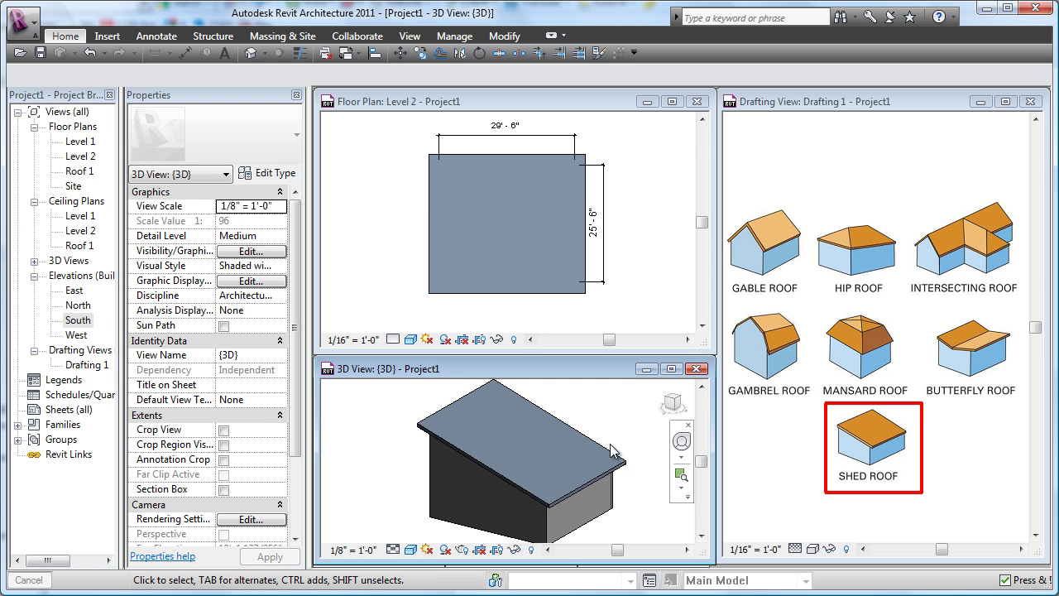